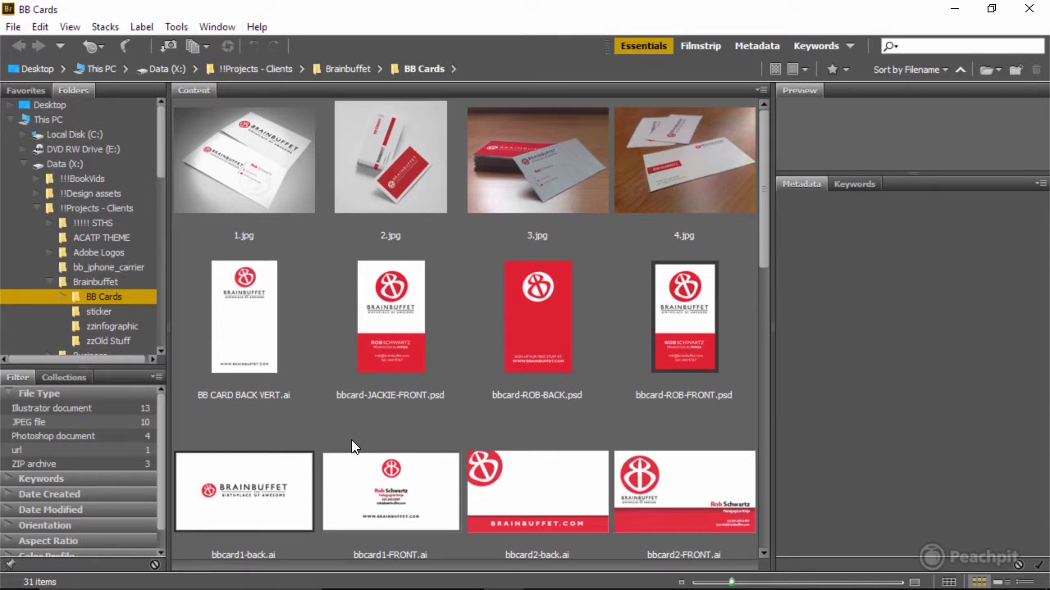
Reveal bbcard-JACKIE-FRONT.psd from the BB Cards folder in File Explorer.
{"action": "left_click", "coordinate": [392, 297]}
{"action": "right_click", "coordinate": [392, 296]}
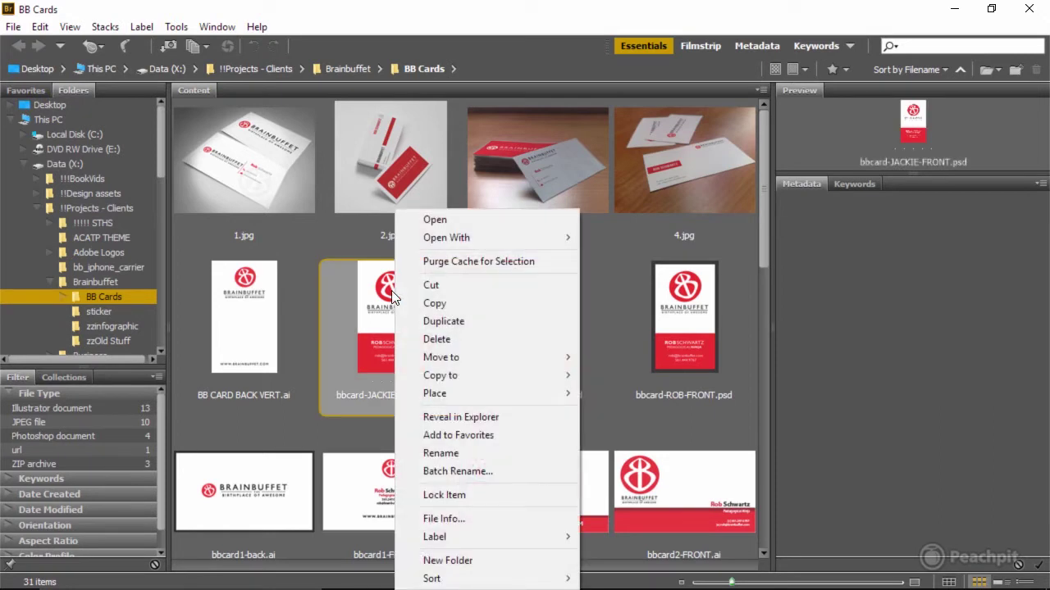
{"action": "left_click", "coordinate": [479, 417]}
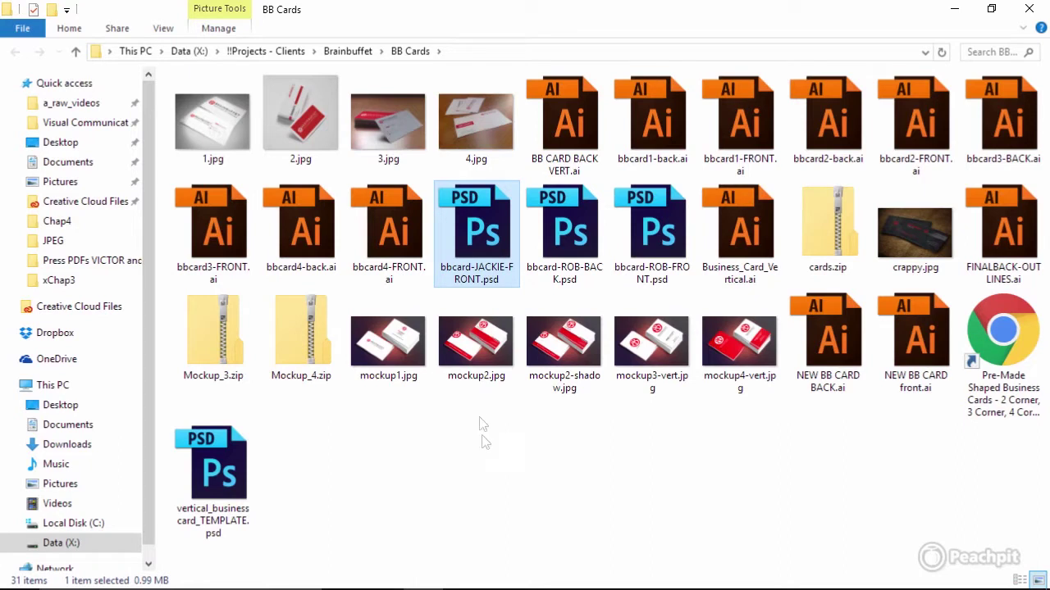
Switch between Bridge and File Explorer to compare how each one previews the BB Cards files, ending in Bridge.
{"action": "left_click", "coordinate": [503, 574]}
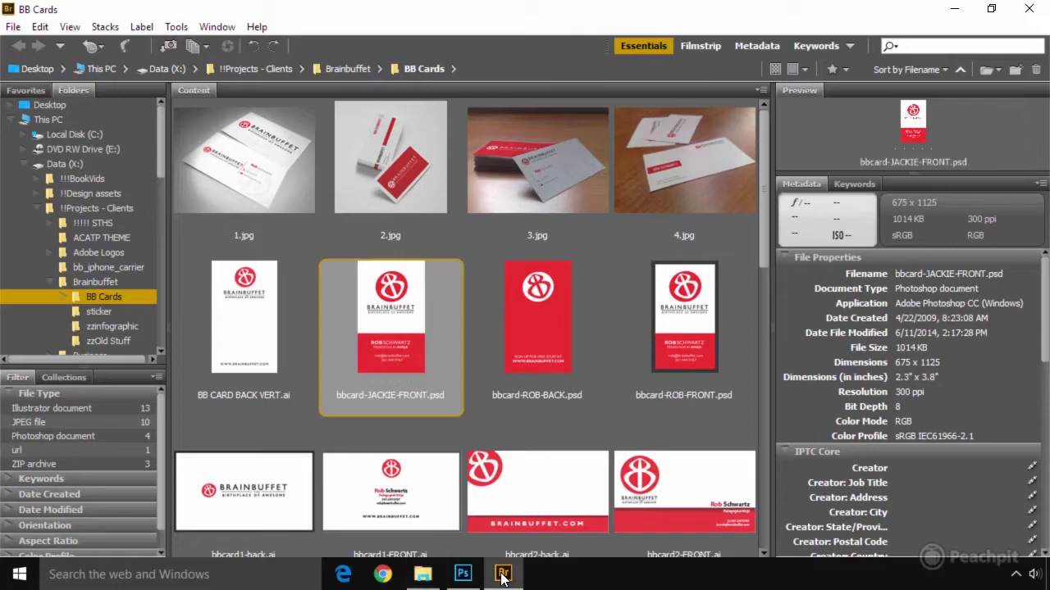
{"action": "scroll", "coordinate": [541, 357], "scroll_direction": "down", "scroll_amount": 1}
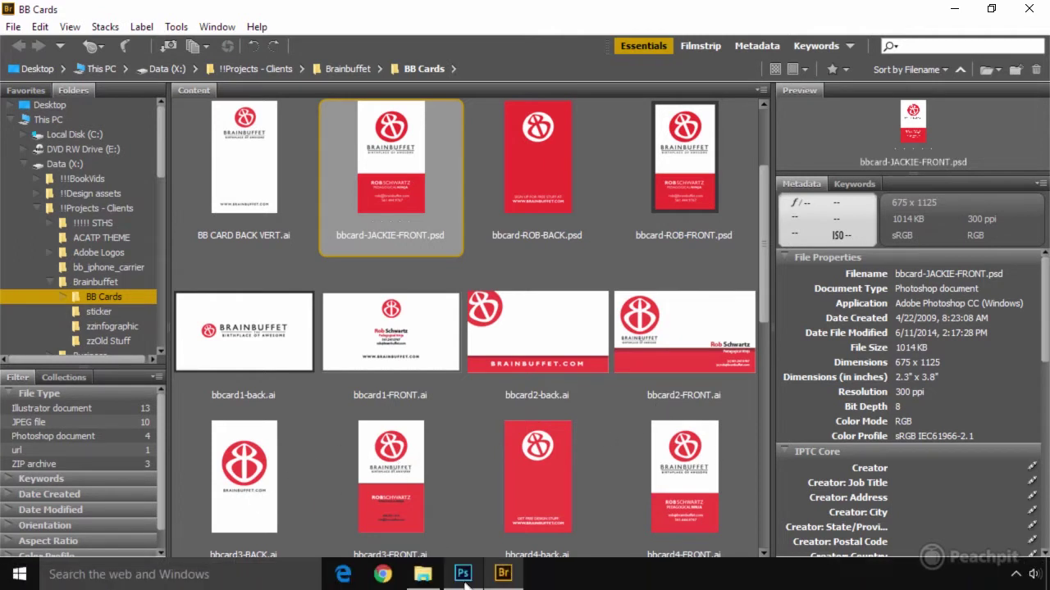
{"action": "left_click", "coordinate": [422, 575]}
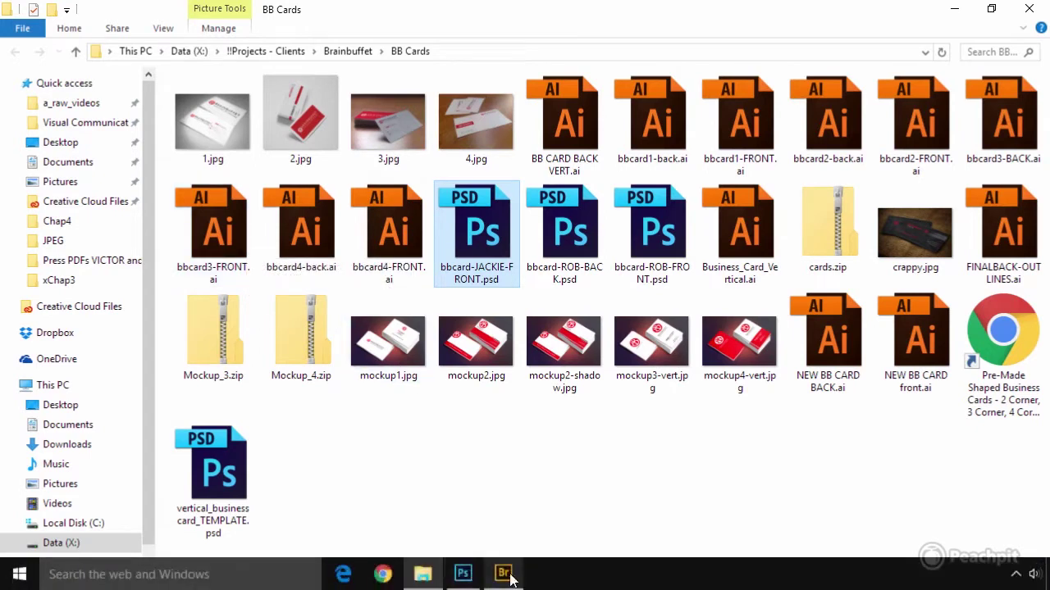
{"action": "left_click", "coordinate": [505, 576]}
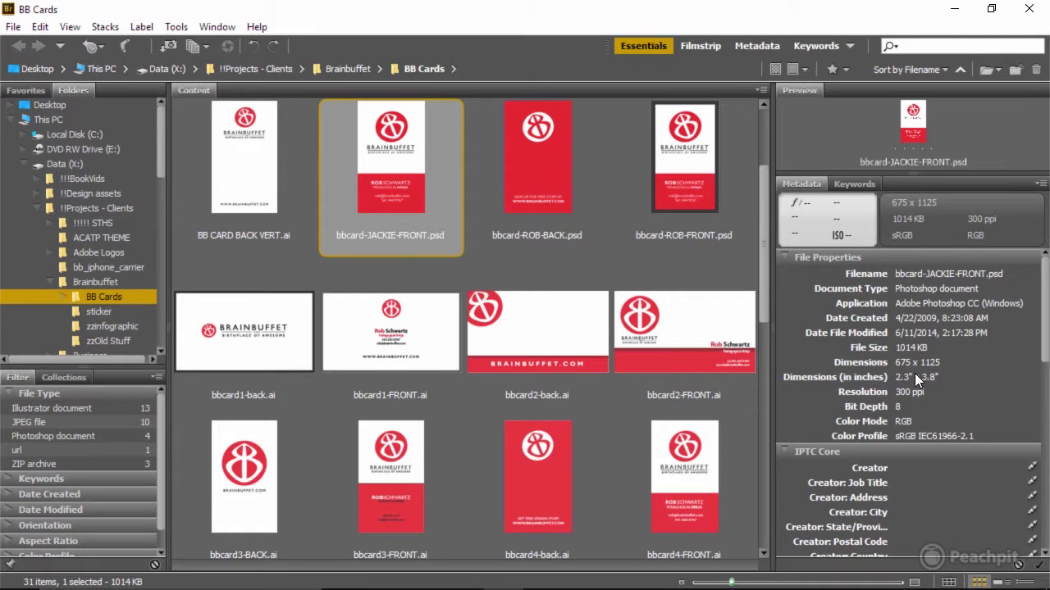
Examine the file properties and IPTC Core metadata of bbcard-JACKIE-FRONT.psd, including its dimensions, resolution and color mode.
{"action": "scroll", "coordinate": [914, 373], "scroll_direction": "down", "scroll_amount": 1}
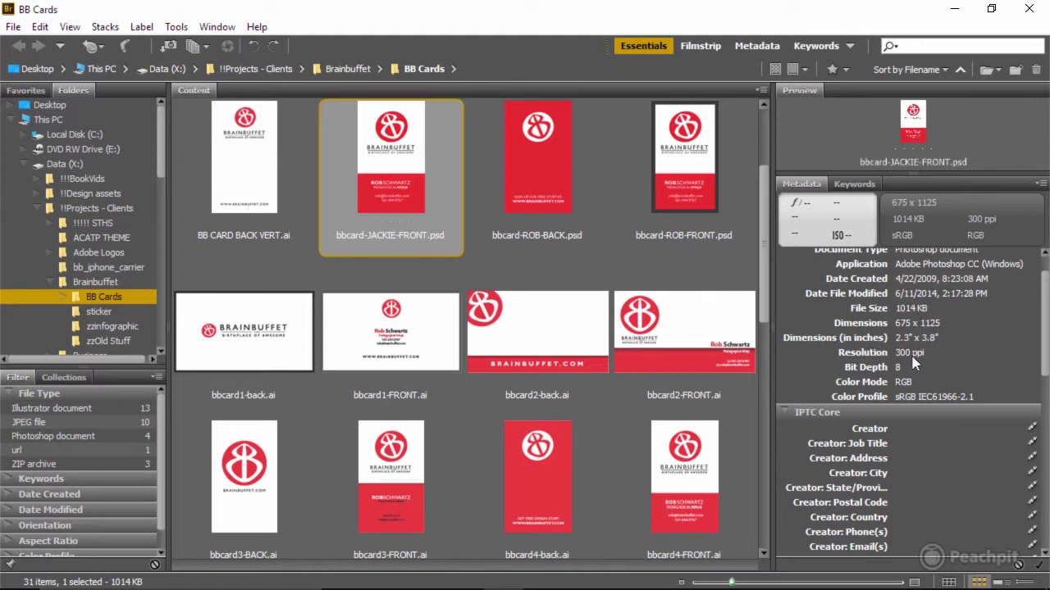
{"action": "scroll", "coordinate": [912, 356], "scroll_direction": "down", "scroll_amount": 1}
{"action": "scroll", "coordinate": [912, 356], "scroll_direction": "down", "scroll_amount": 2}
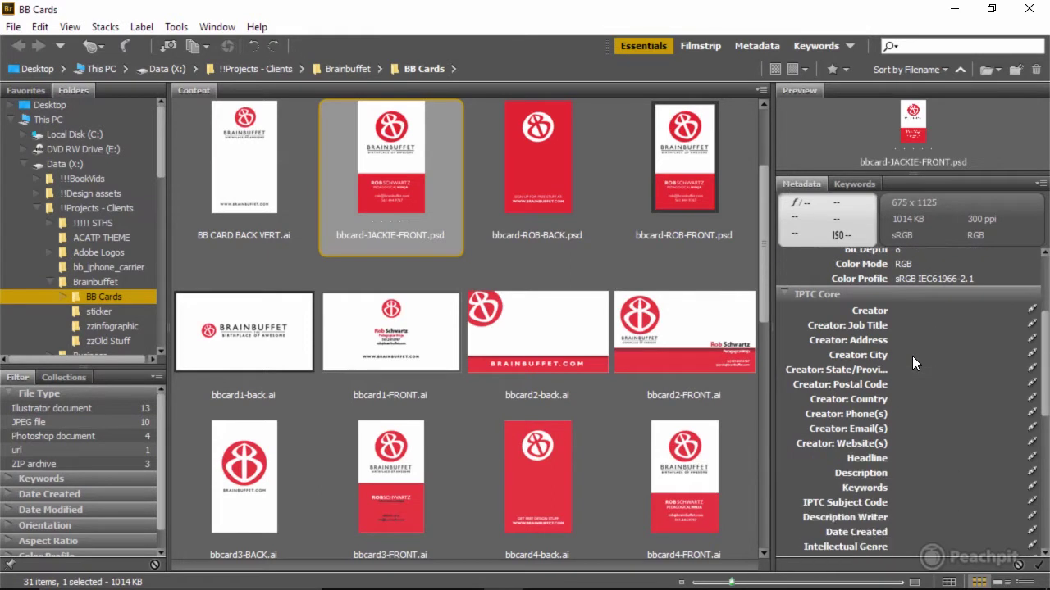
{"action": "scroll", "coordinate": [912, 356], "scroll_direction": "up", "scroll_amount": 3}
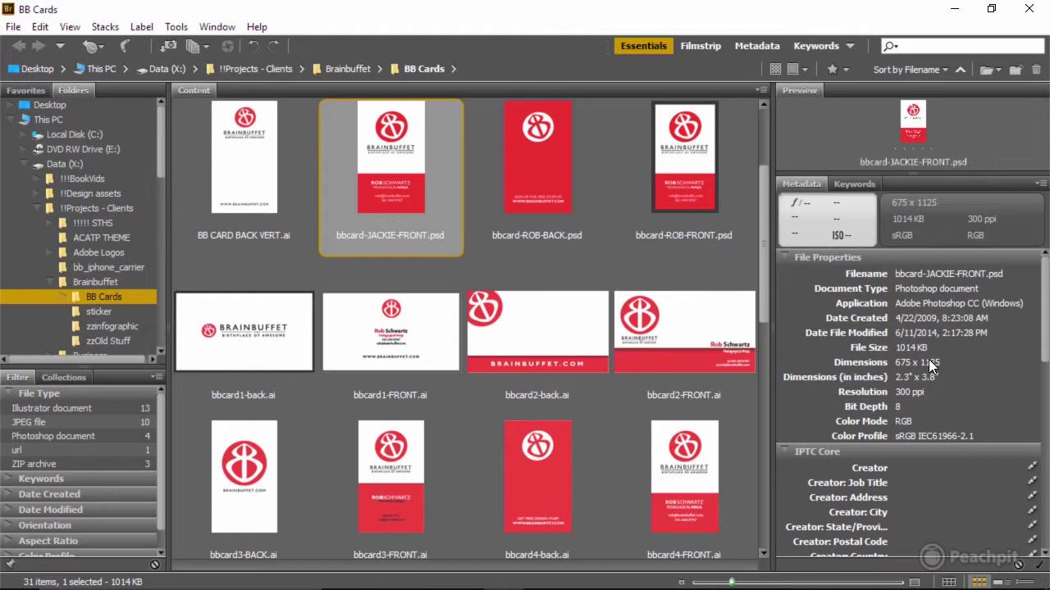
Select bbcard1-FRONT.ai and examine its metadata, including the fonts, plates and document swatches it uses.
{"action": "left_click", "coordinate": [407, 354]}
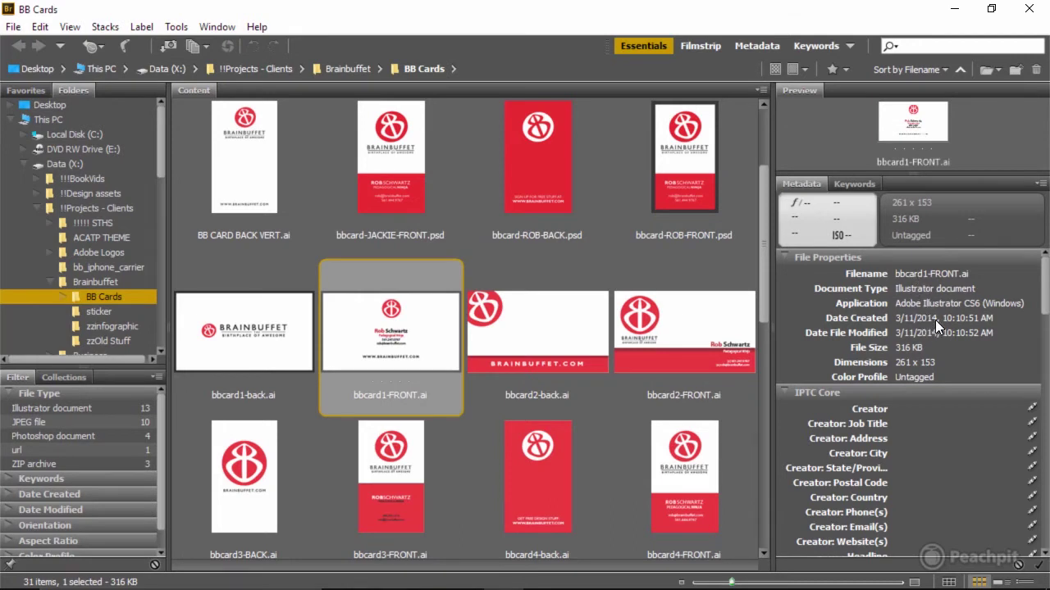
{"action": "scroll", "coordinate": [920, 351], "scroll_direction": "down", "scroll_amount": 15}
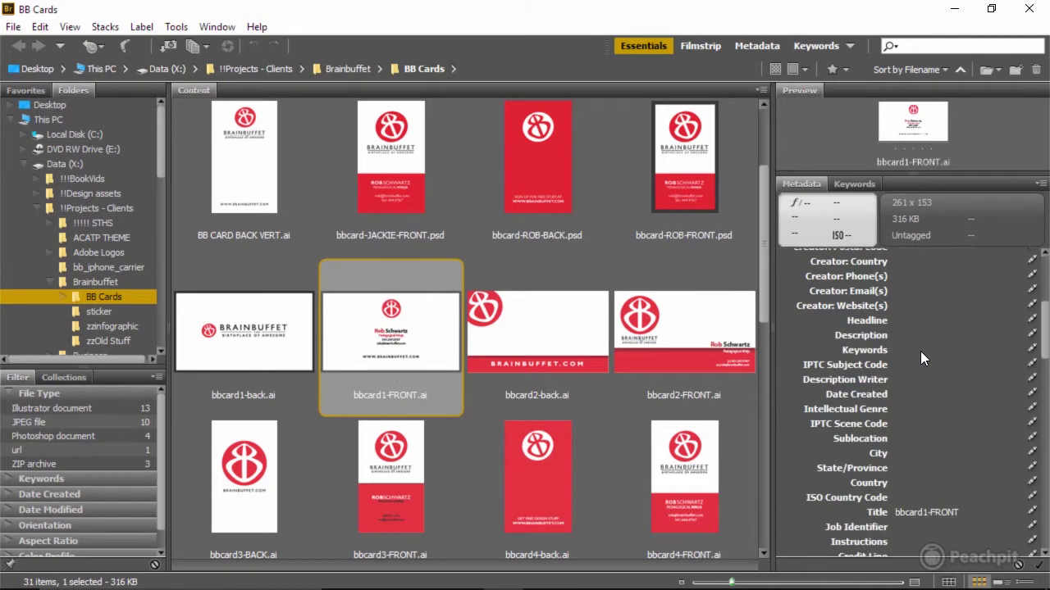
{"action": "scroll", "coordinate": [920, 351], "scroll_direction": "down", "scroll_amount": 3}
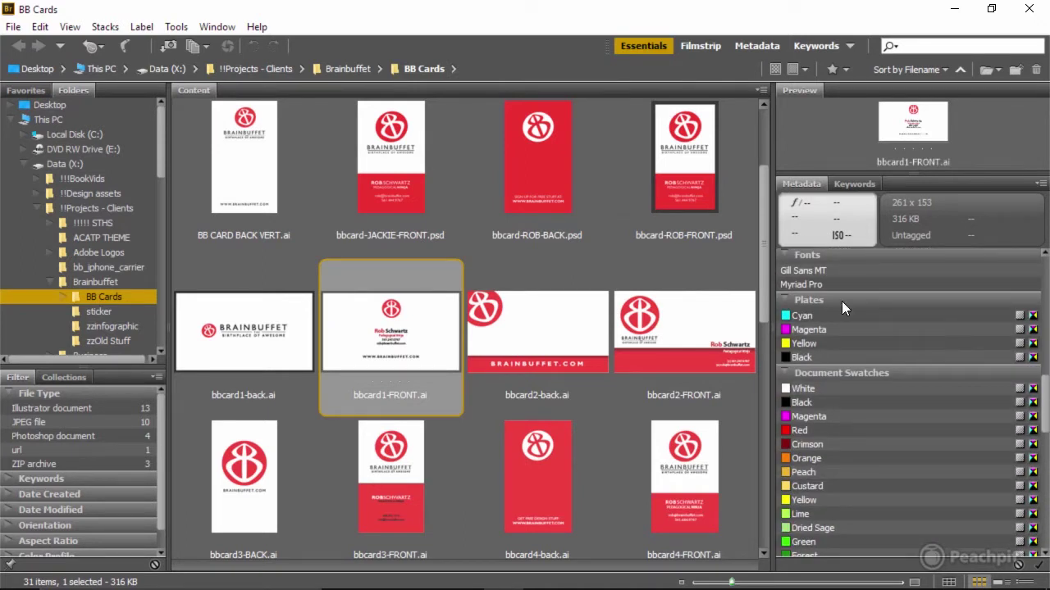
{"action": "scroll", "coordinate": [856, 375], "scroll_direction": "down", "scroll_amount": 10}
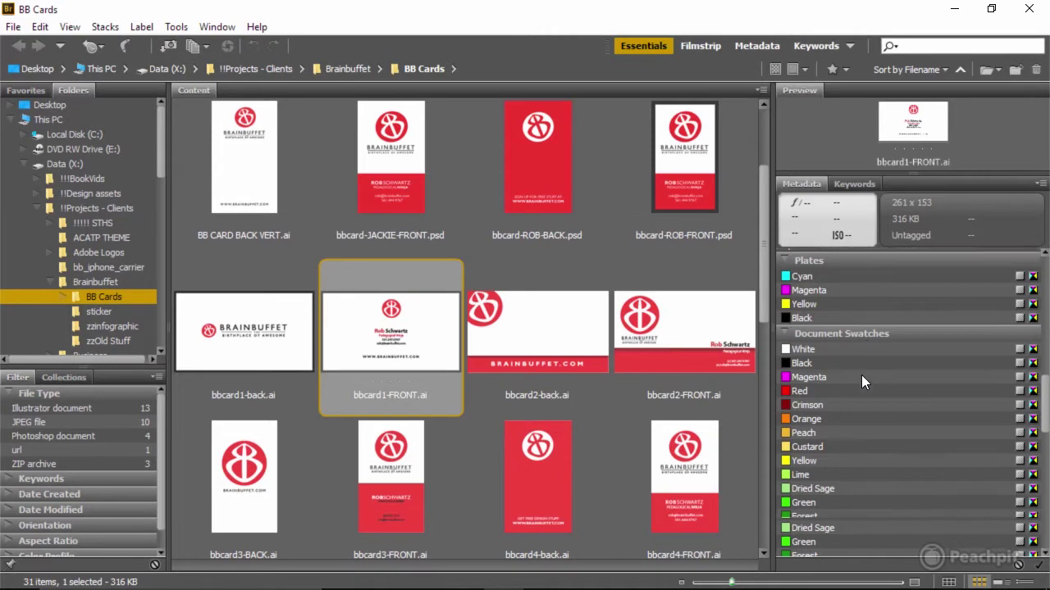
{"action": "scroll", "coordinate": [861, 375], "scroll_direction": "down", "scroll_amount": 5}
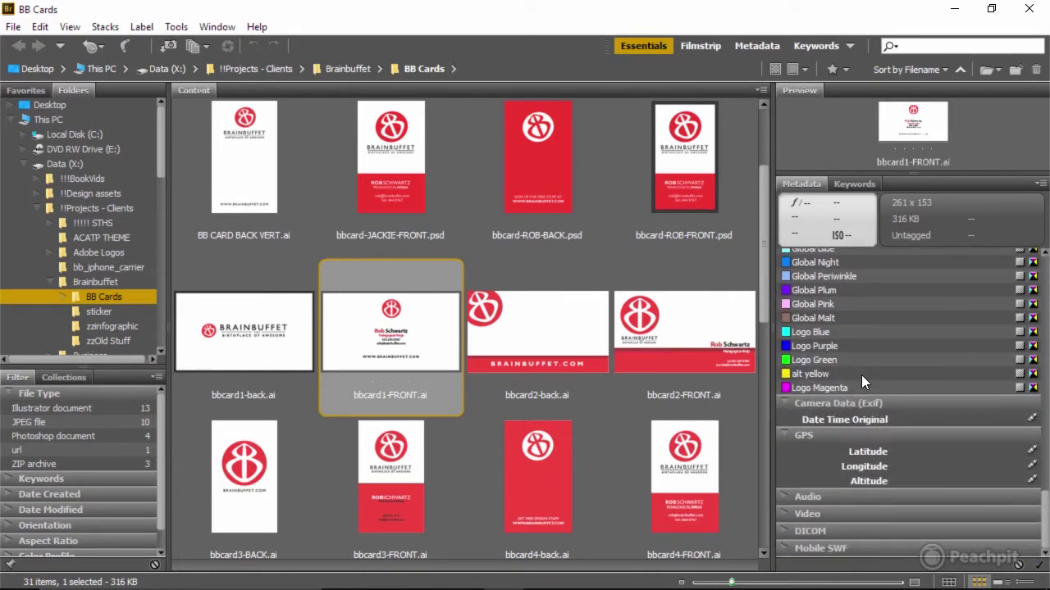
{"action": "scroll", "coordinate": [861, 375], "scroll_direction": "up", "scroll_amount": 10}
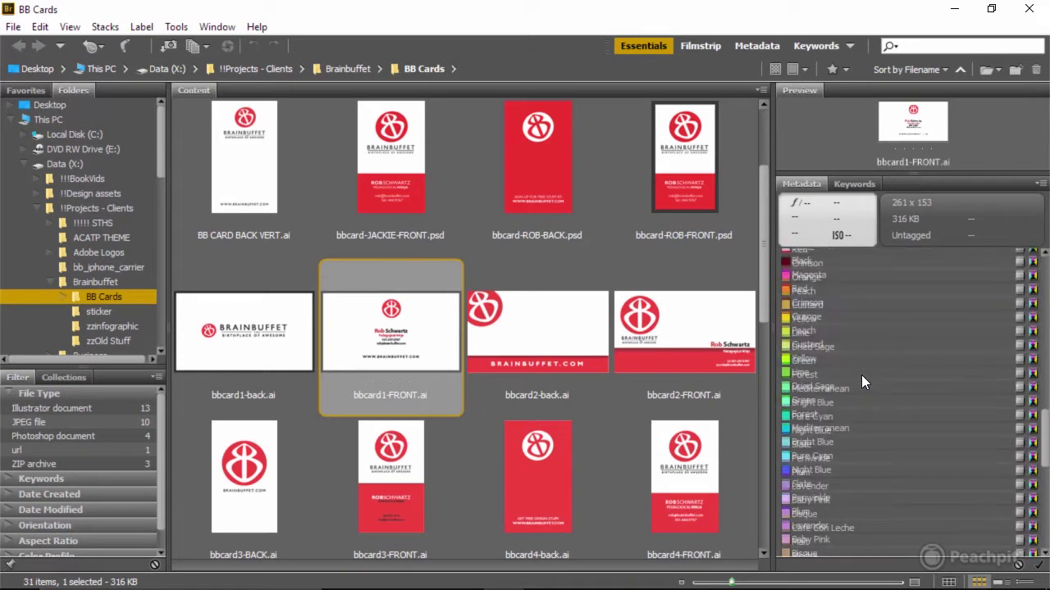
{"action": "scroll", "coordinate": [861, 375], "scroll_direction": "up", "scroll_amount": 10}
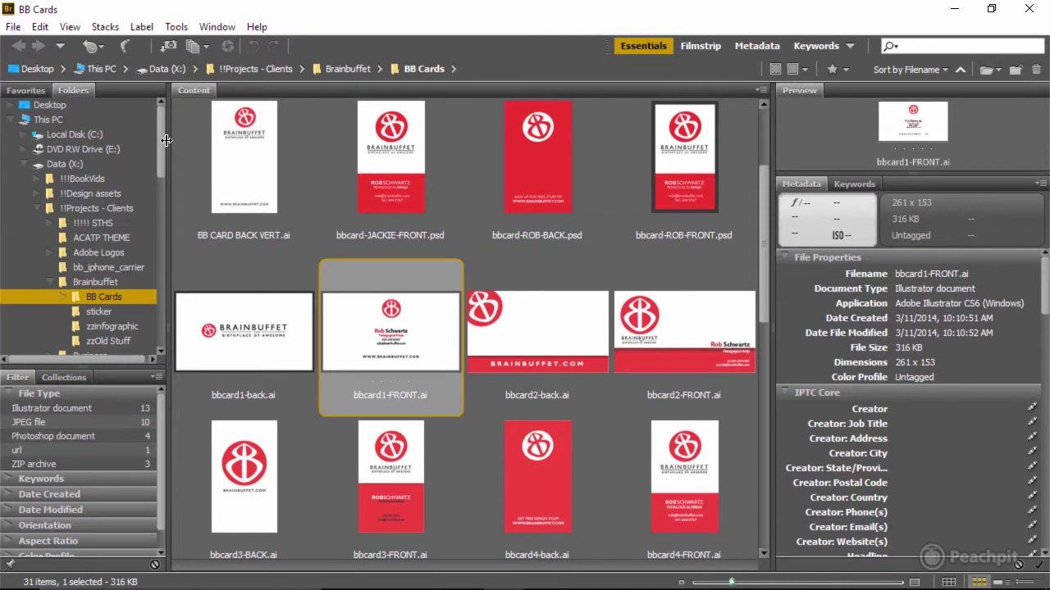
Browse to the Chapter04 folder under Pictures > Photoshop and select the raw photo GH-JohnBass.CR2.
{"action": "left_click_drag", "start_coordinate": [162, 139], "coordinate": [161, 318]}
{"action": "left_click", "coordinate": [59, 332]}
{"action": "double_click", "coordinate": [384, 158]}
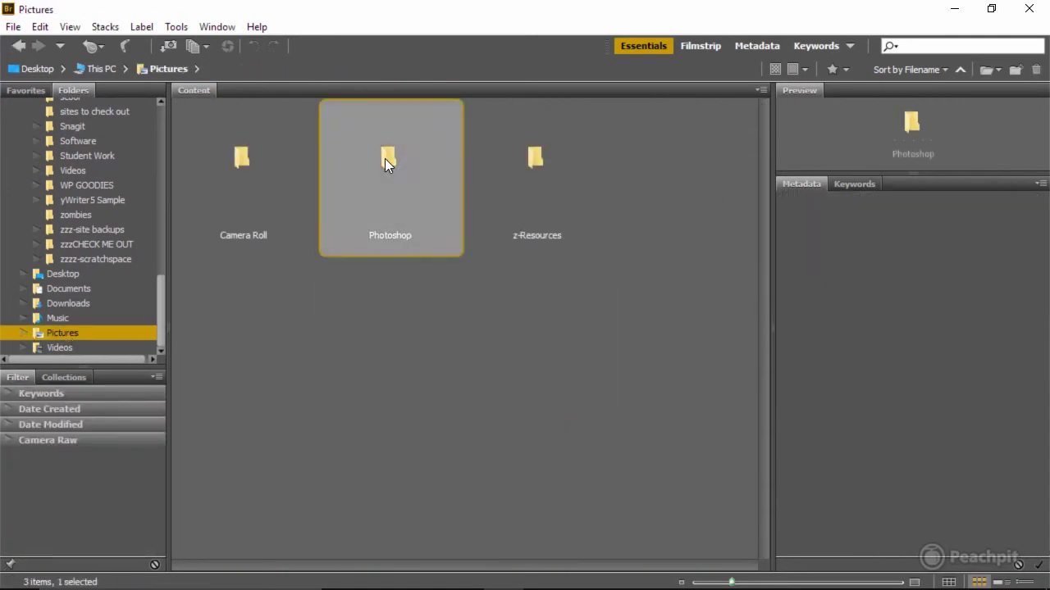
{"action": "double_click", "coordinate": [538, 160]}
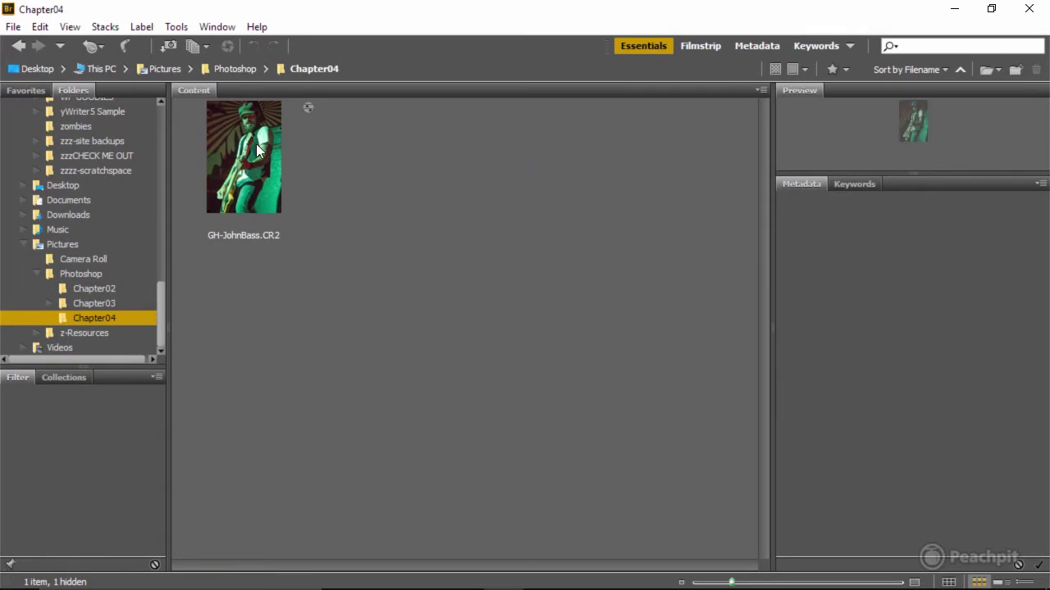
{"action": "left_click", "coordinate": [256, 150]}
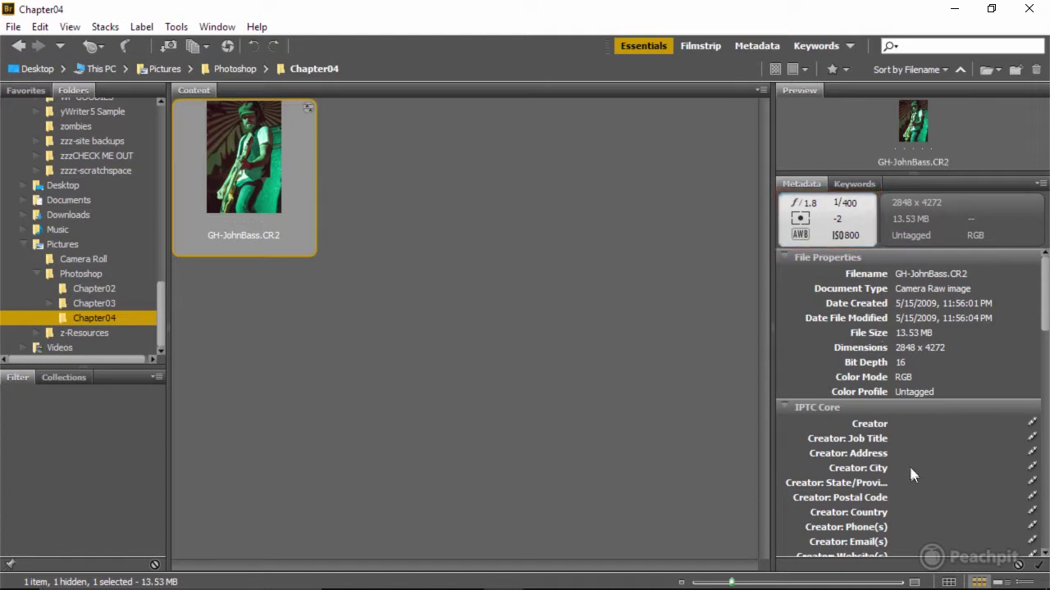
Set the photo's Copyright Status to Public Domain in its IPTC Core metadata and open Rights Usage Terms for editing.
{"action": "scroll", "coordinate": [911, 469], "scroll_direction": "down", "scroll_amount": 3}
{"action": "scroll", "coordinate": [911, 470], "scroll_direction": "down", "scroll_amount": 8}
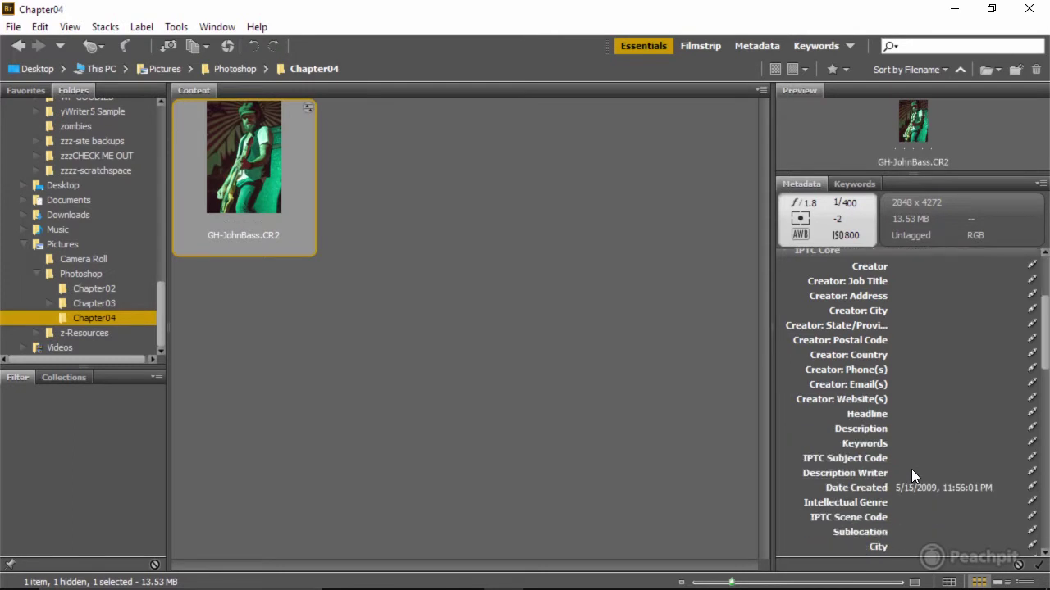
{"action": "scroll", "coordinate": [911, 475], "scroll_direction": "down", "scroll_amount": 6}
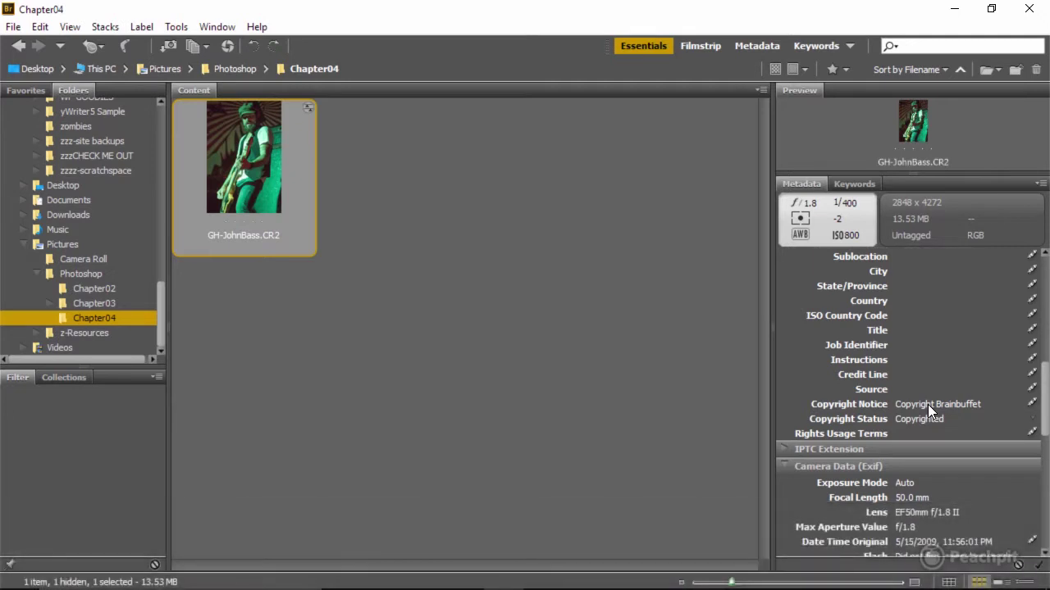
{"action": "left_click", "coordinate": [927, 405]}
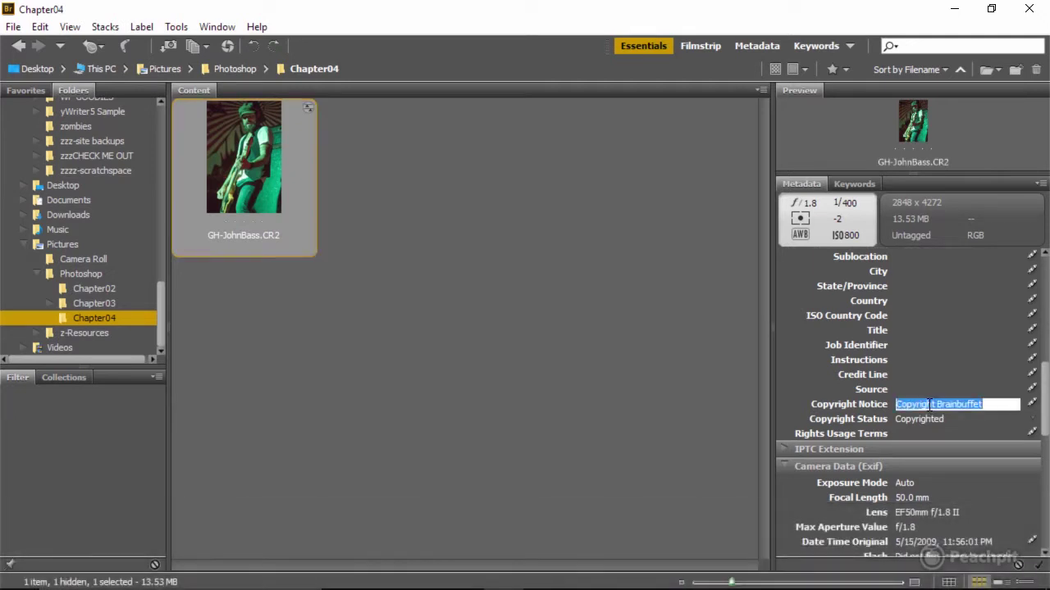
{"action": "left_click", "coordinate": [993, 423]}
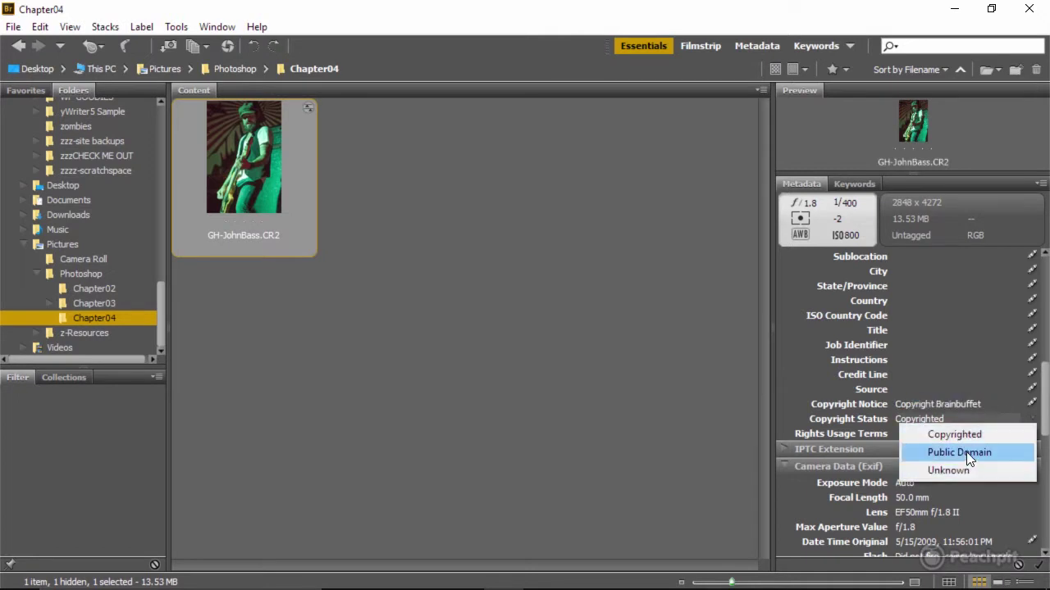
{"action": "left_click", "coordinate": [966, 452]}
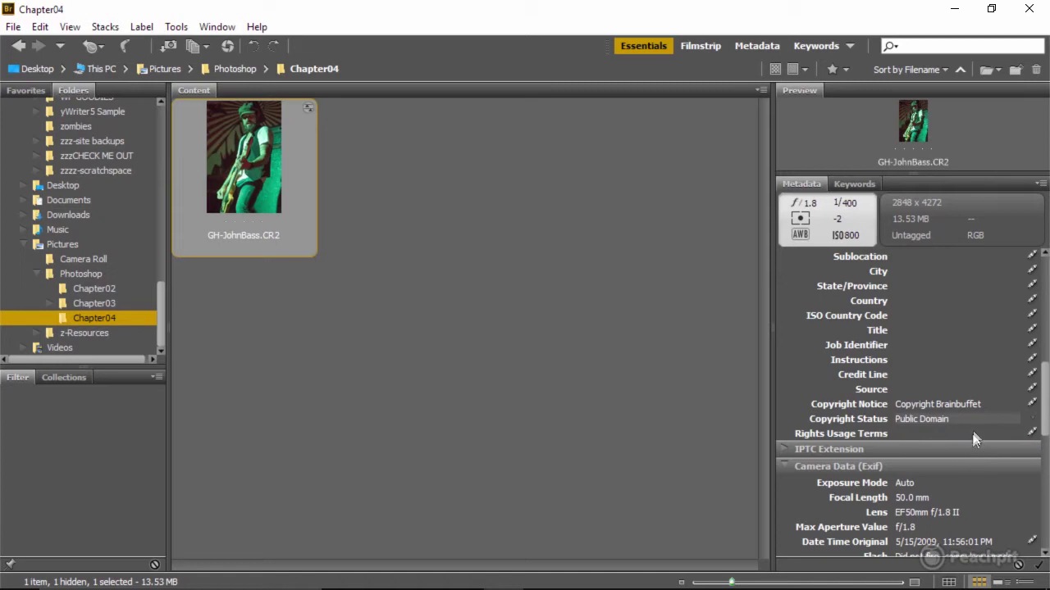
{"action": "left_click", "coordinate": [973, 429]}
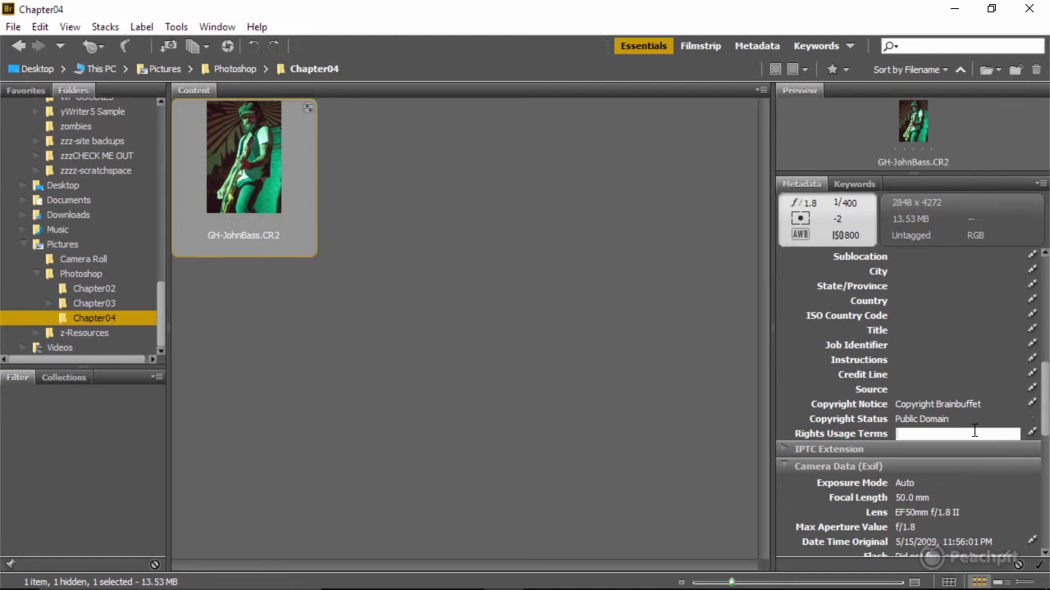
Examine the photo's Camera Data (Exif), GPS and Camera Raw metadata, including the lens, camera model and exposure settings.
{"action": "scroll", "coordinate": [982, 494], "scroll_direction": "down", "scroll_amount": 4}
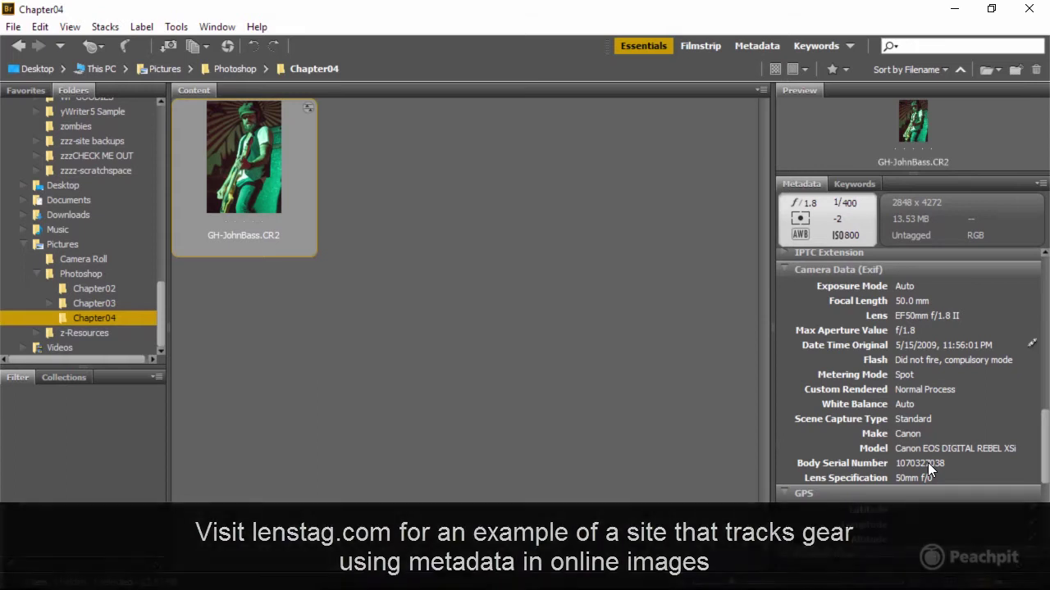
{"action": "scroll", "coordinate": [934, 404], "scroll_direction": "down", "scroll_amount": 6}
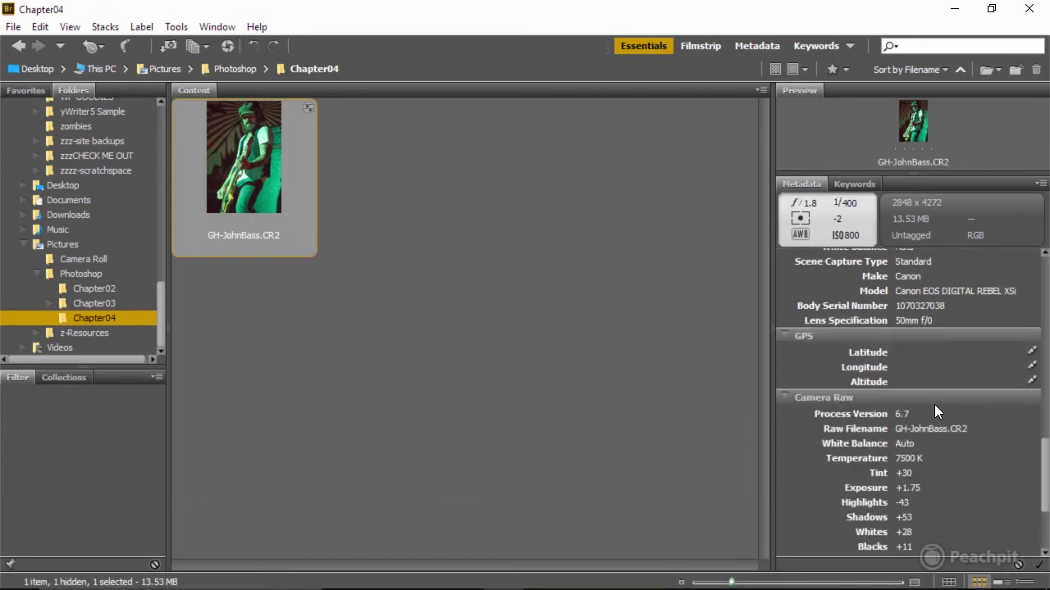
{"action": "scroll", "coordinate": [934, 404], "scroll_direction": "up", "scroll_amount": 2}
{"action": "scroll", "coordinate": [934, 404], "scroll_direction": "down", "scroll_amount": 1}
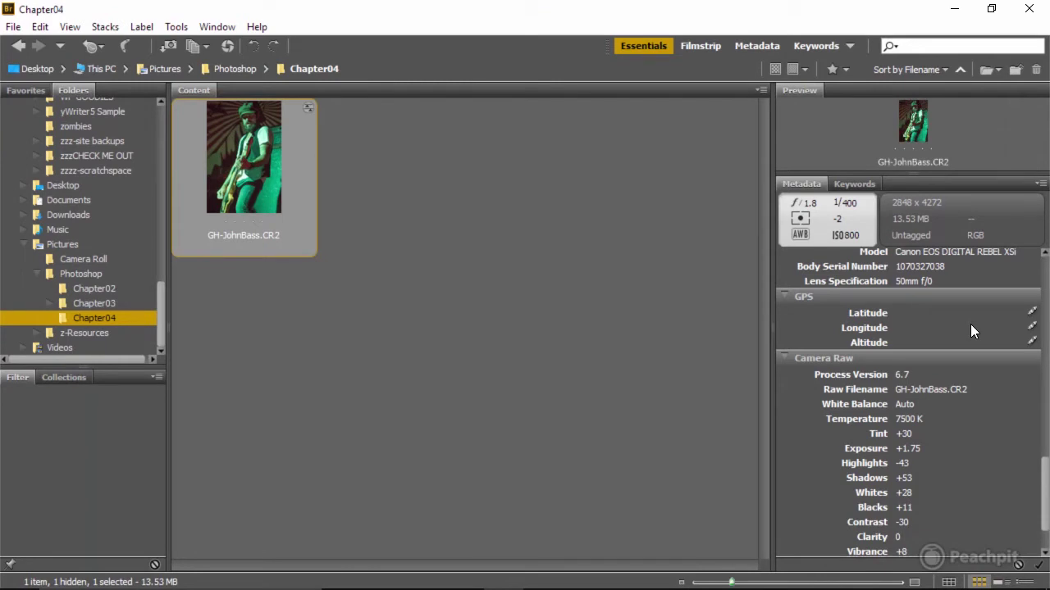
Open the photo's GPS Latitude and Longitude fields for editing, then return to its File Properties.
{"action": "left_click", "coordinate": [1032, 312]}
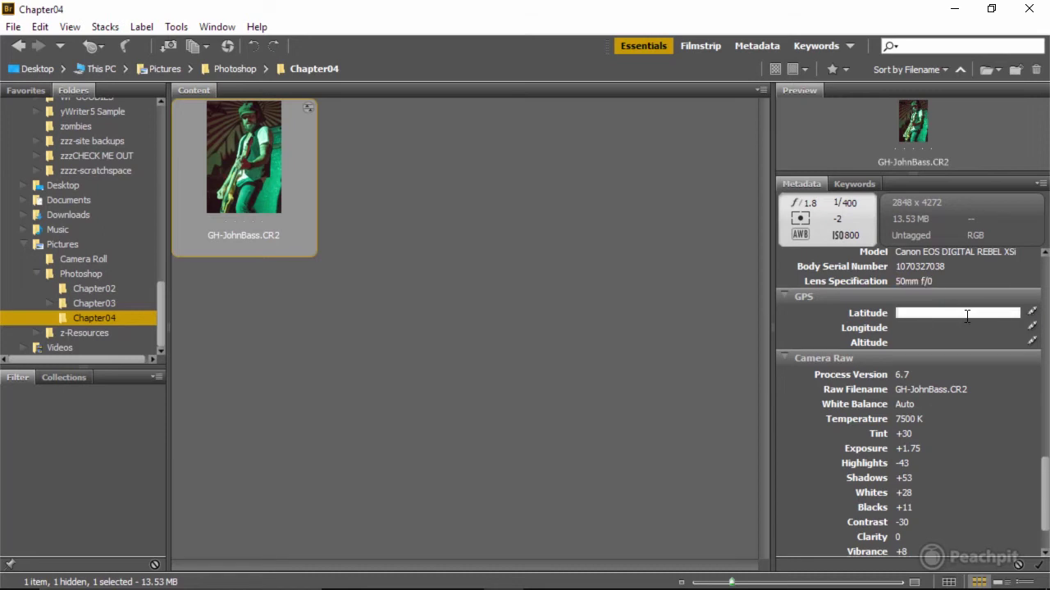
{"action": "left_click", "coordinate": [966, 328]}
{"action": "left_click", "coordinate": [968, 315]}
{"action": "scroll", "coordinate": [990, 422], "scroll_direction": "up", "scroll_amount": 15}
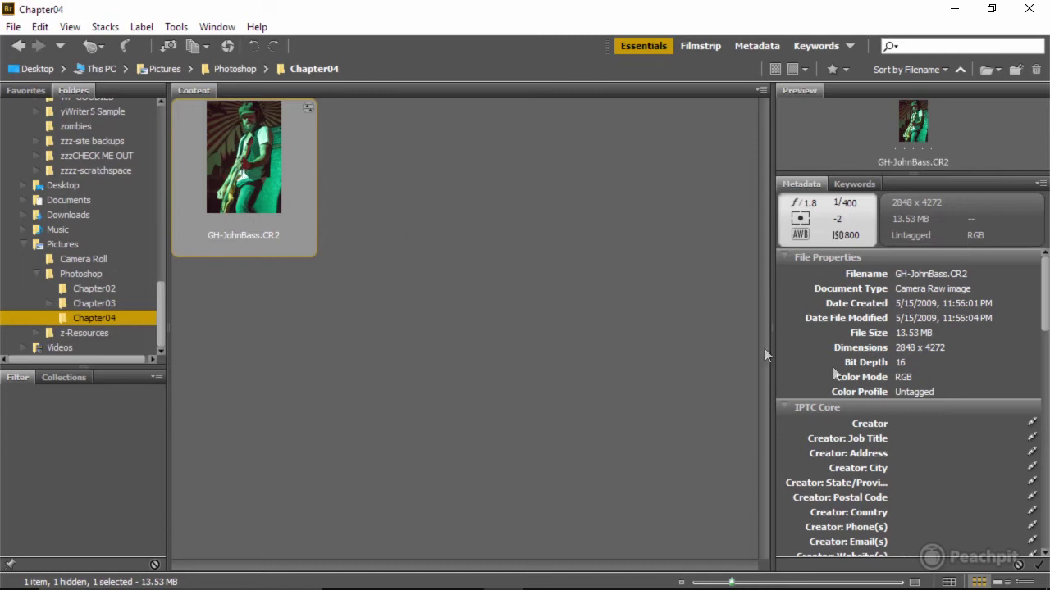
{"action": "scroll", "coordinate": [939, 299], "scroll_direction": "down", "scroll_amount": 5}
{"action": "scroll", "coordinate": [940, 299], "scroll_direction": "down", "scroll_amount": 10}
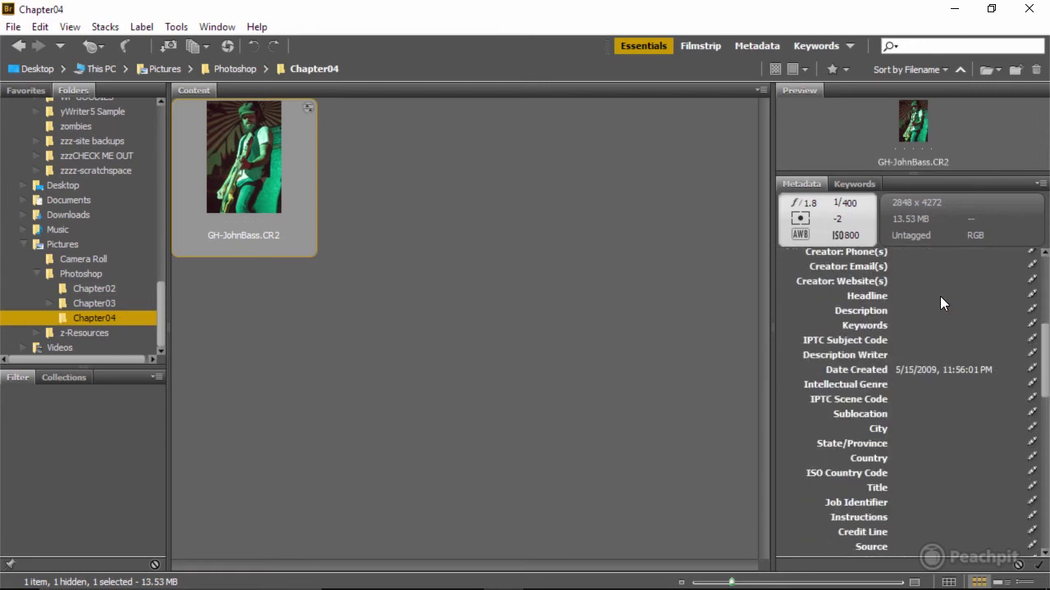
{"action": "scroll", "coordinate": [940, 304], "scroll_direction": "up", "scroll_amount": 1}
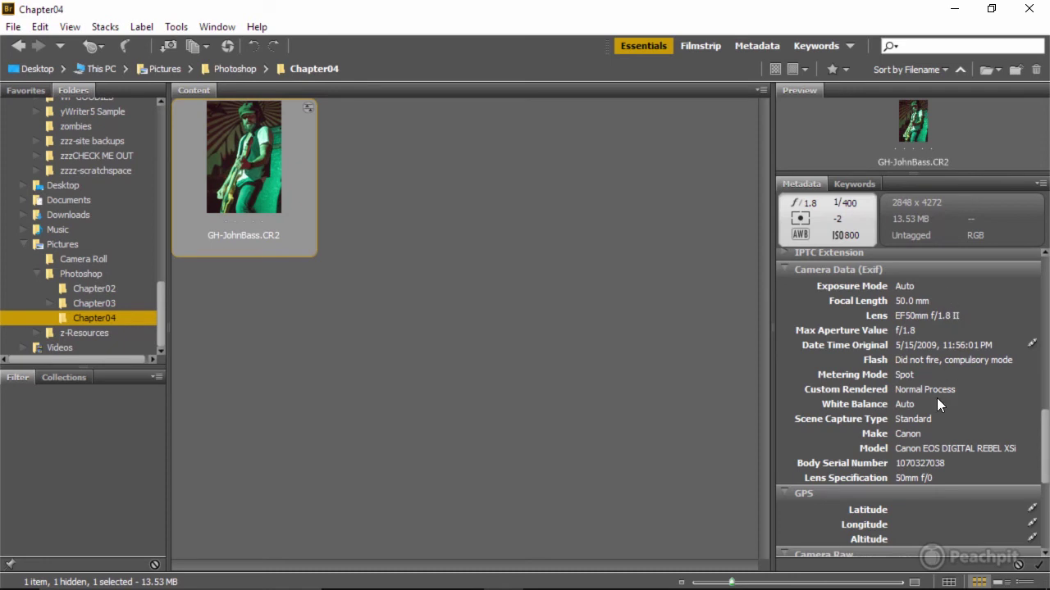
{"action": "left_click", "coordinate": [970, 339]}
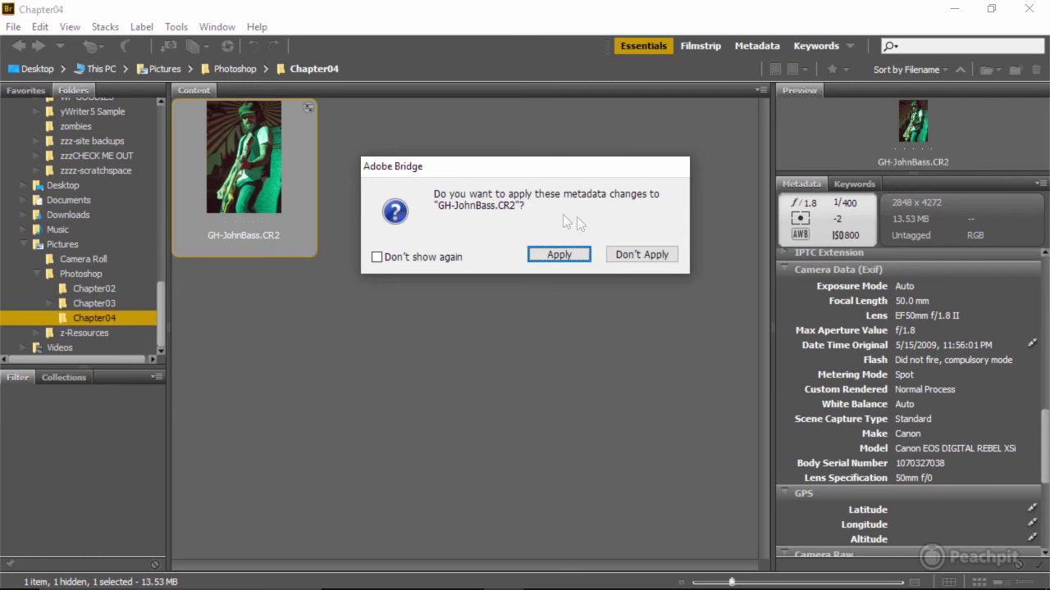
{"action": "left_click", "coordinate": [632, 254]}
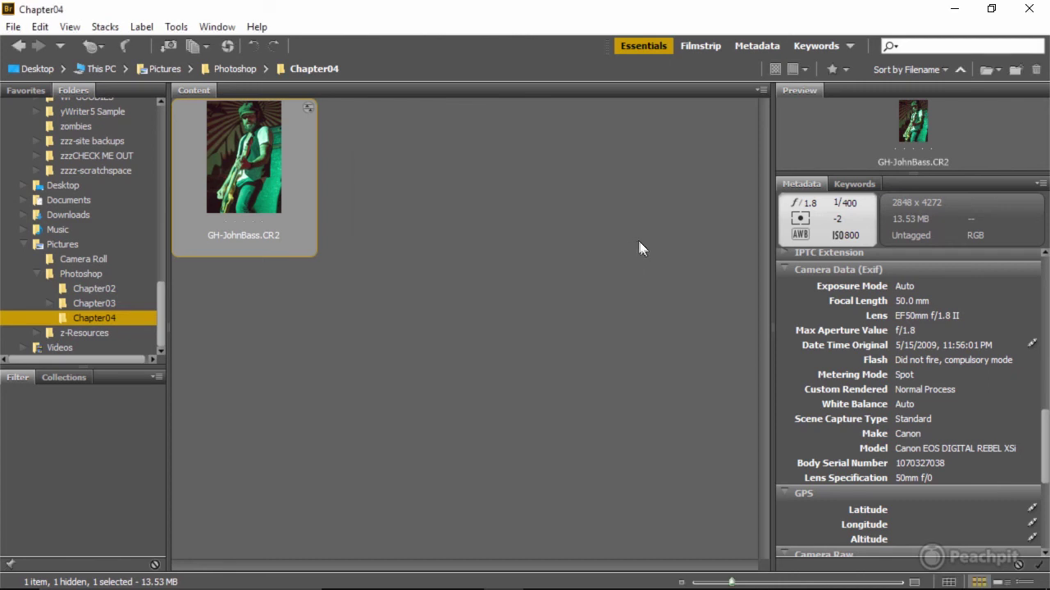
{"action": "right_click", "coordinate": [255, 178]}
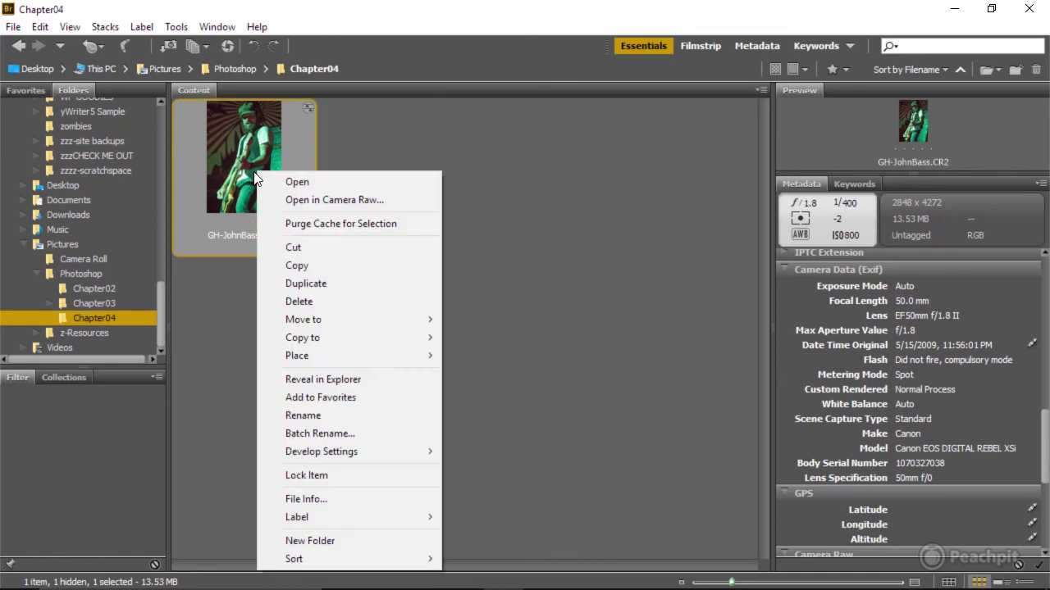
{"action": "mouse_move", "coordinate": [336, 356]}
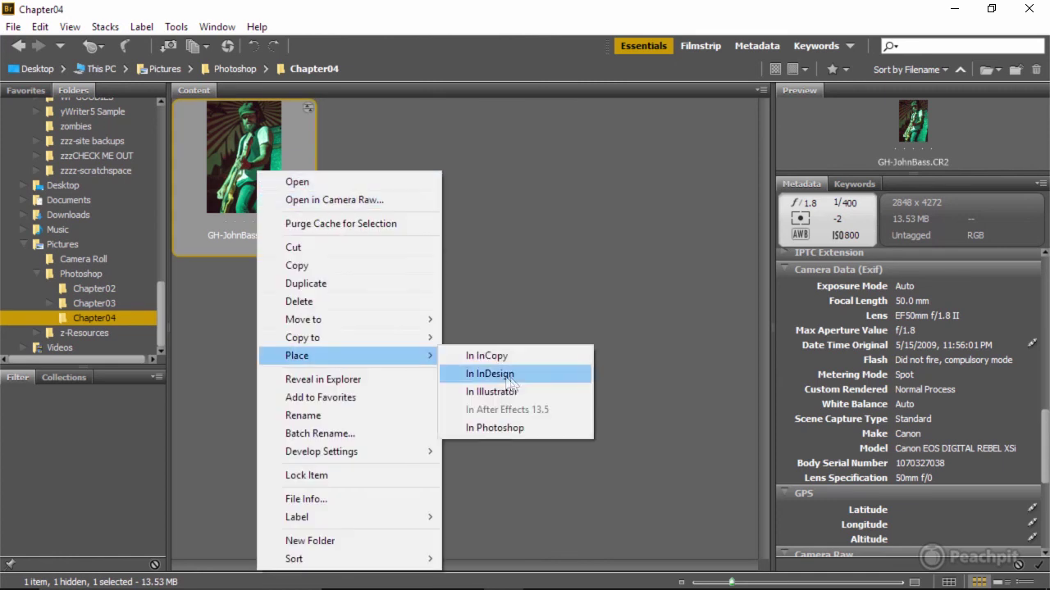
{"action": "left_click", "coordinate": [508, 429]}
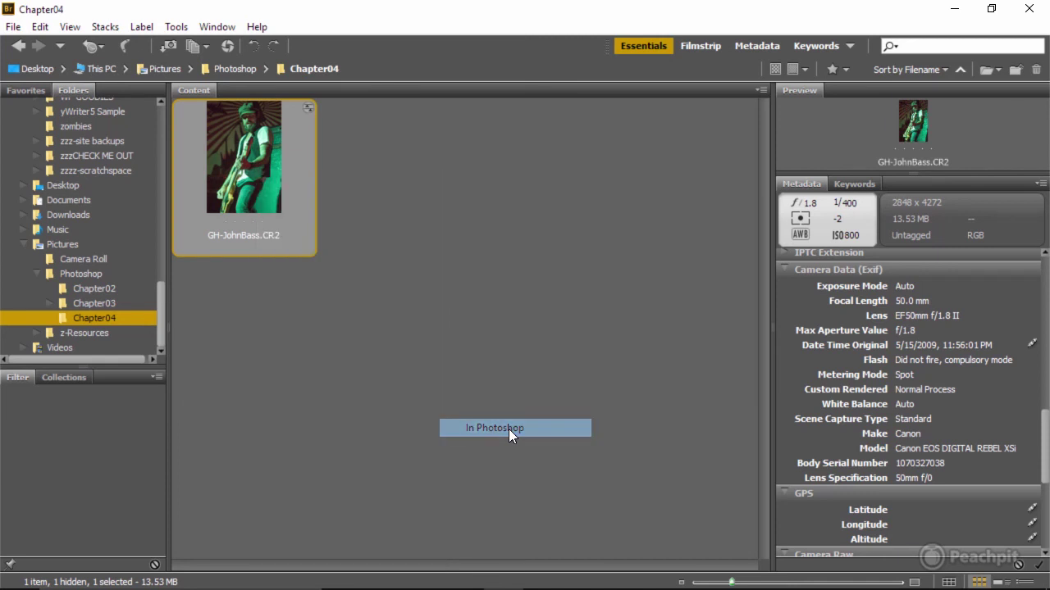